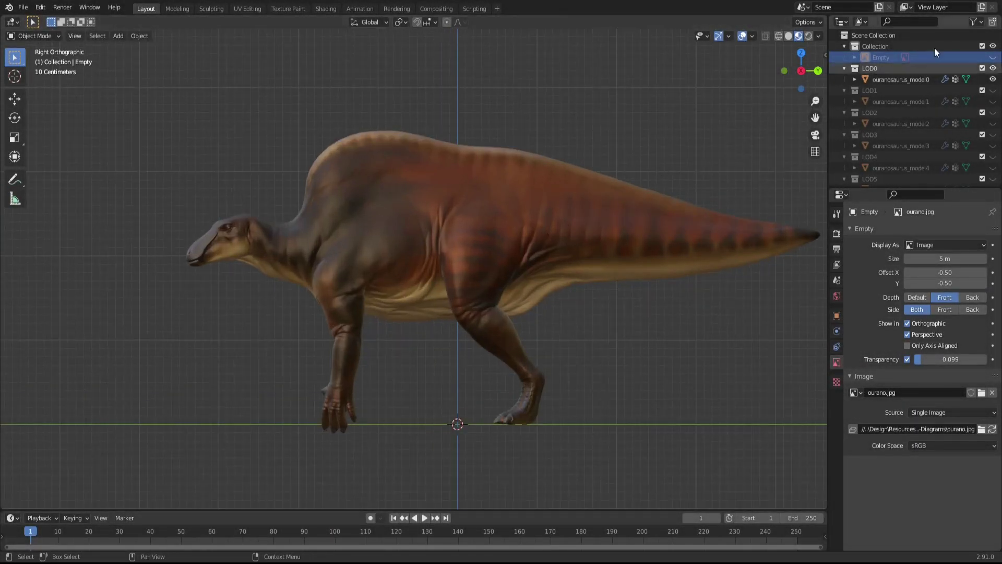
Unhide the ourano.jpg reference image empty and widen the 3D viewport
click(993, 57)
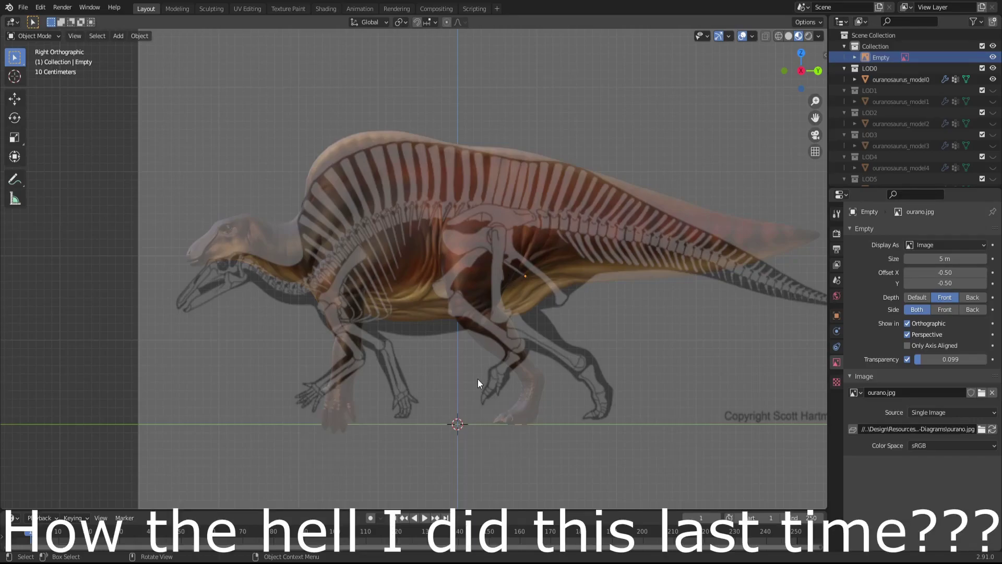
shift+middle_drag(478, 379, 468, 383)
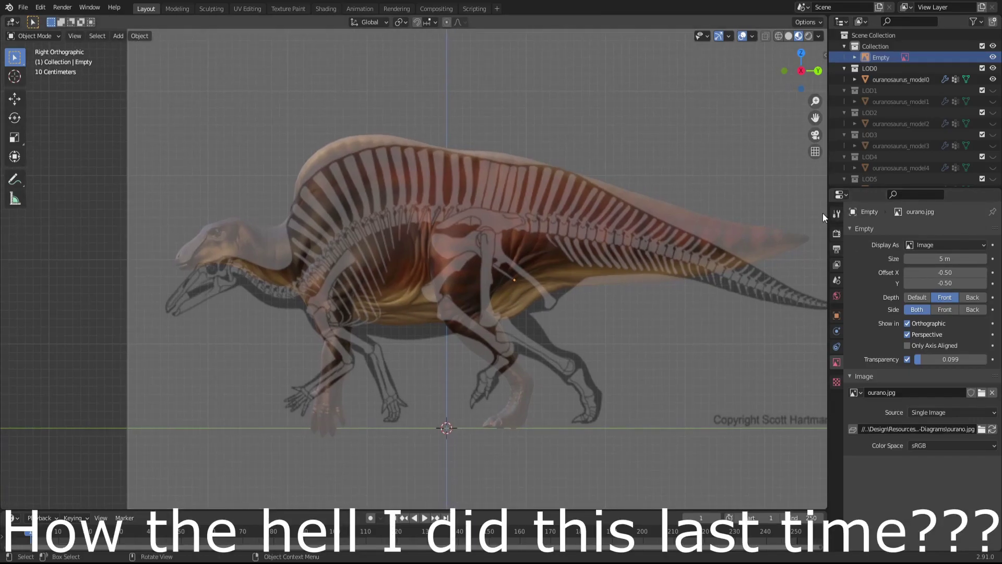
drag(829, 211, 894, 208)
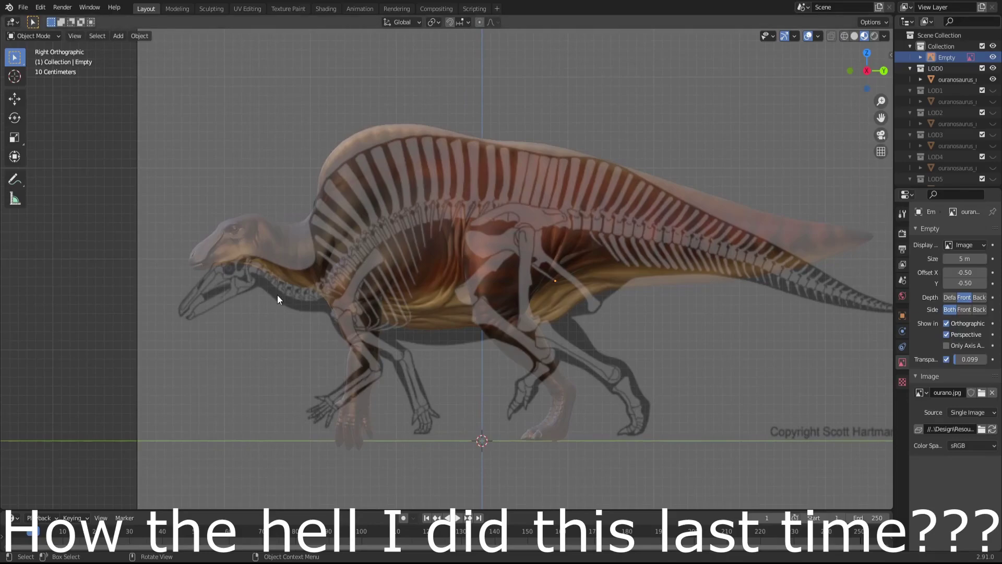
Switch to the Right Orthographic side view and select the reference image empty
mouse_move(300, 348)
middle_down()
mouse_move(257, 341)
mouse_move(500, 346)
mouse_move(511, 355)
mouse_move(464, 365)
middle_up()
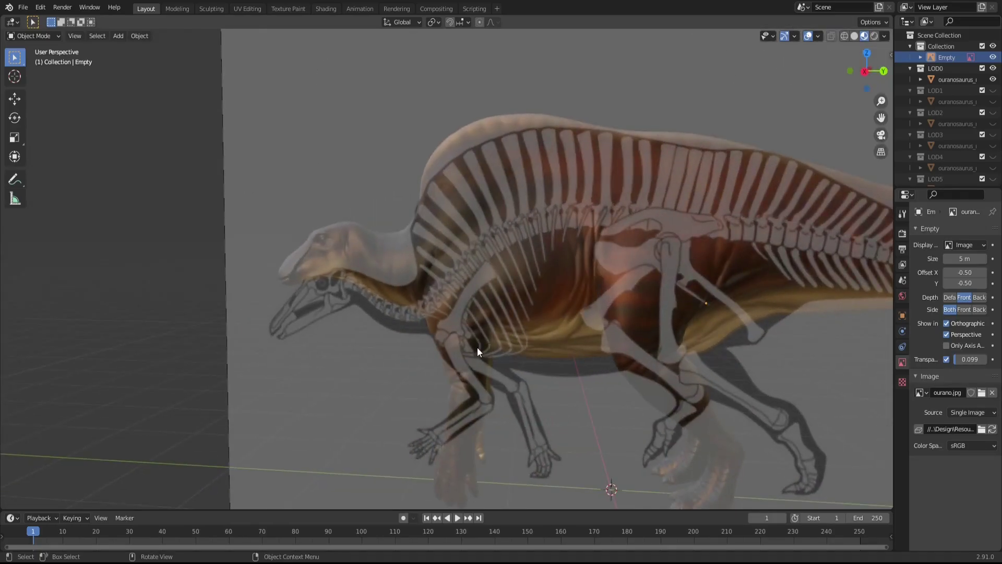
key(KP_3)
shift+middle_drag(452, 280, 361, 262)
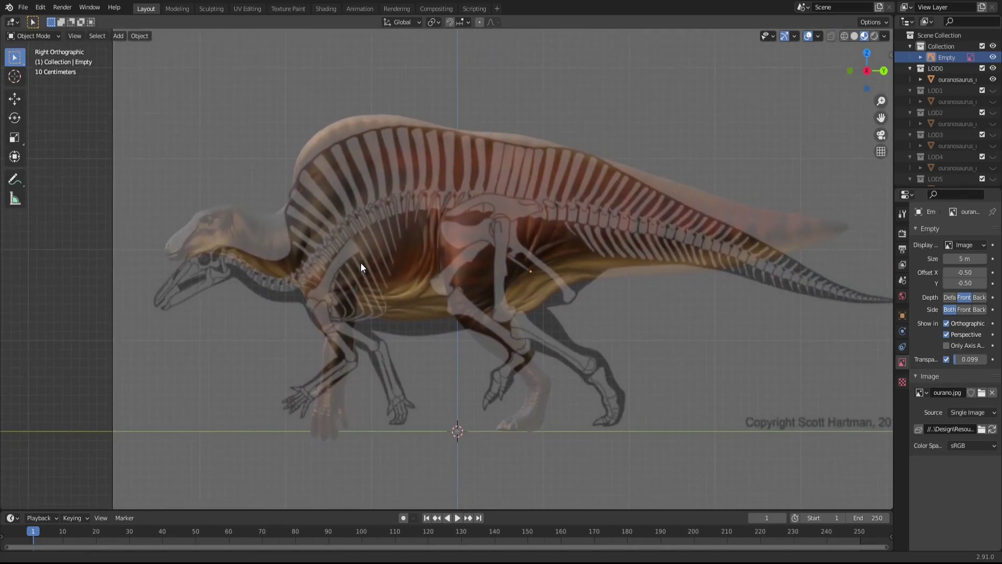
click(669, 313)
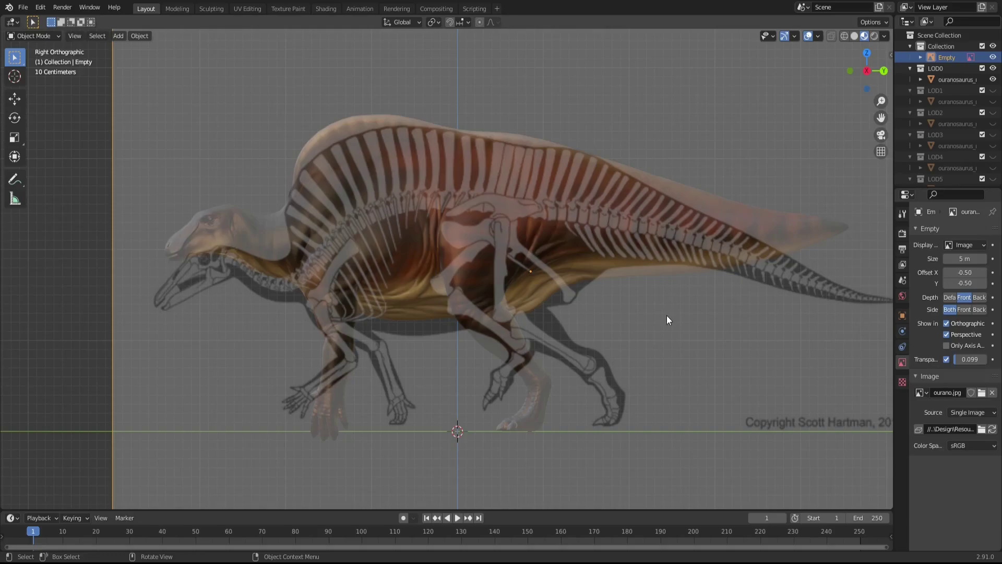
Move the reference image empty up and left to line up with the dinosaur
key(g)
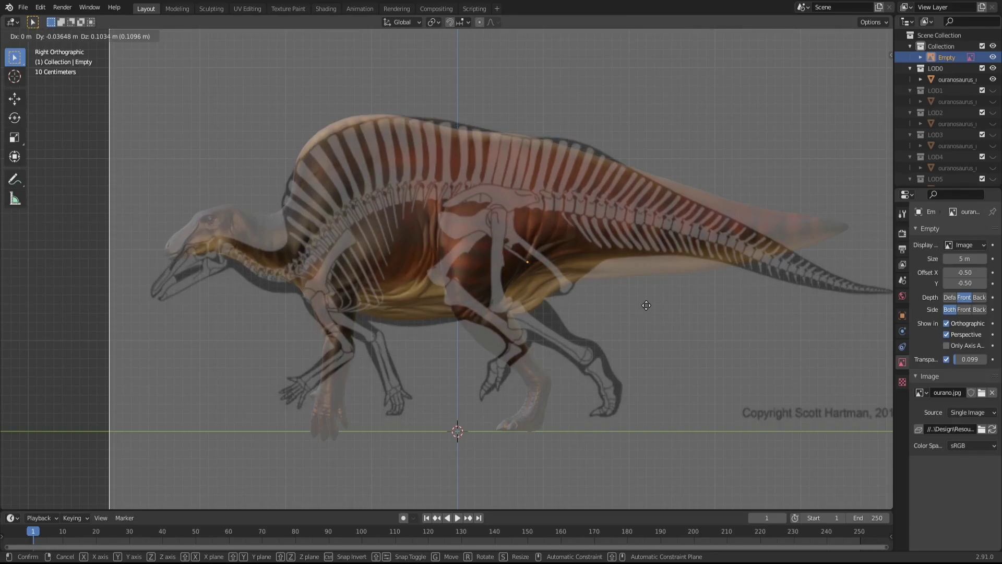
click(648, 307)
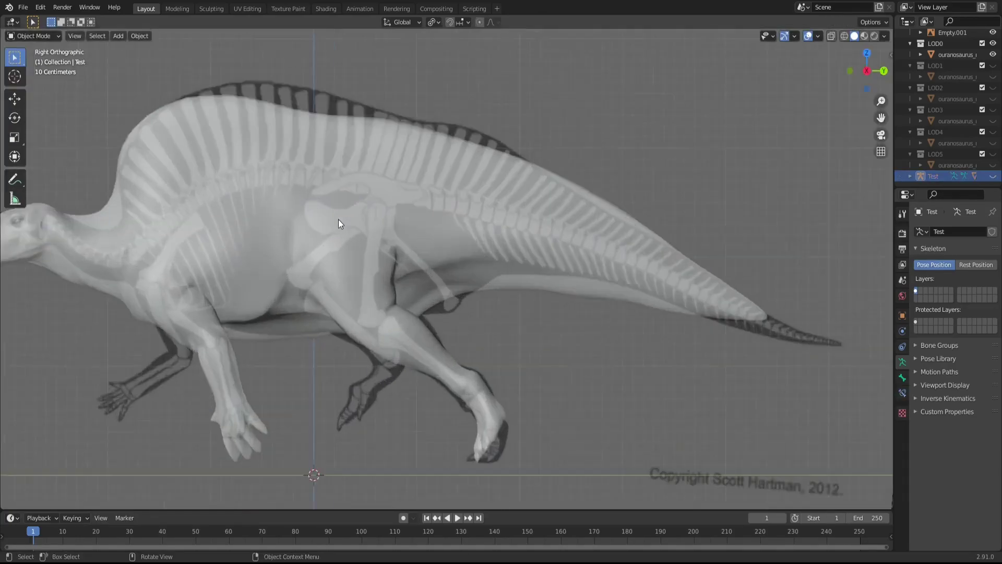
Put ouranosaurus_model0 into Sculpt Mode with the Grab brush, zooming in on the body
click(36, 72)
scroll(762, 172, up, 6)
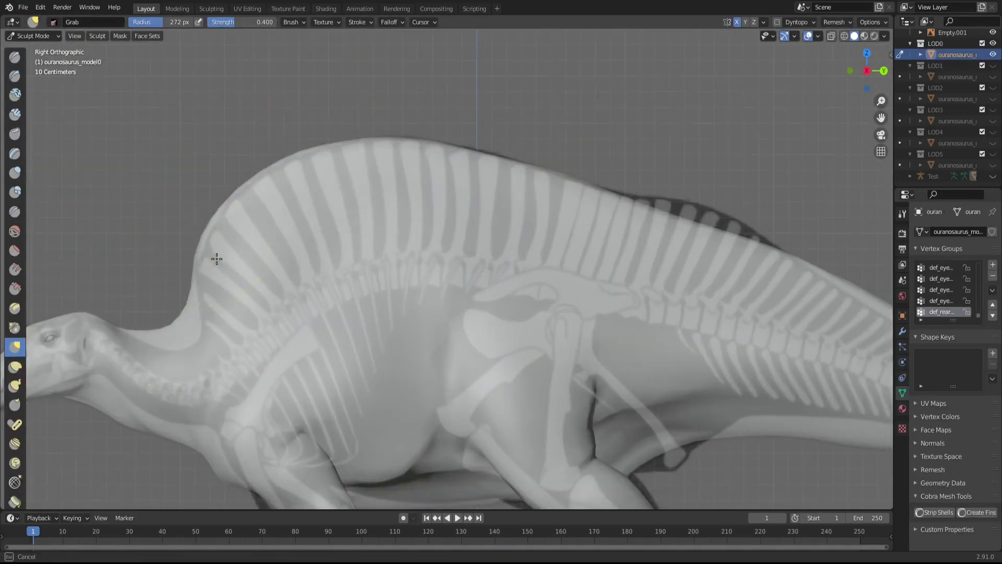
scroll(486, 246, down, 6)
scroll(581, 213, up, 4)
scroll(522, 235, down, 2)
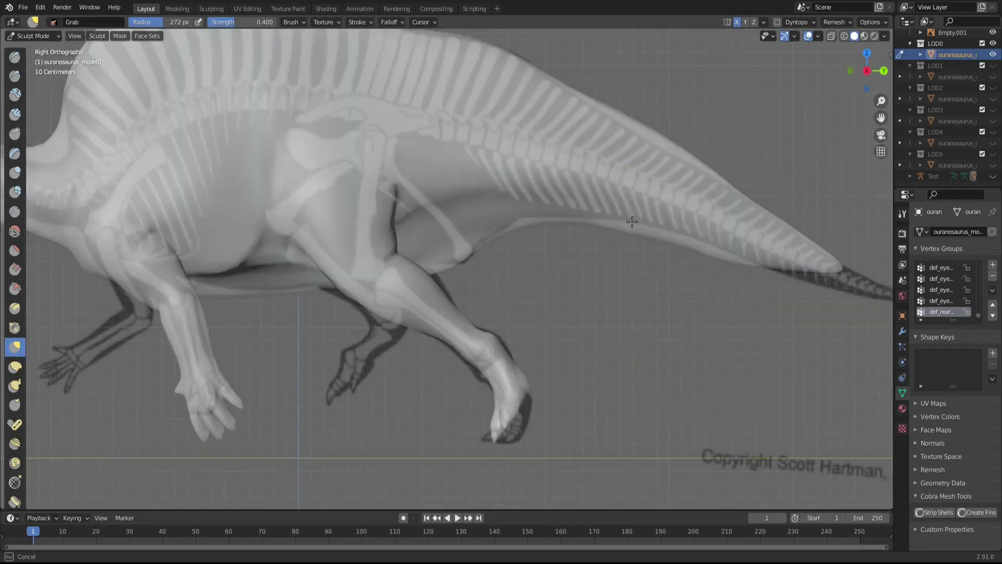
scroll(299, 359, up, 6)
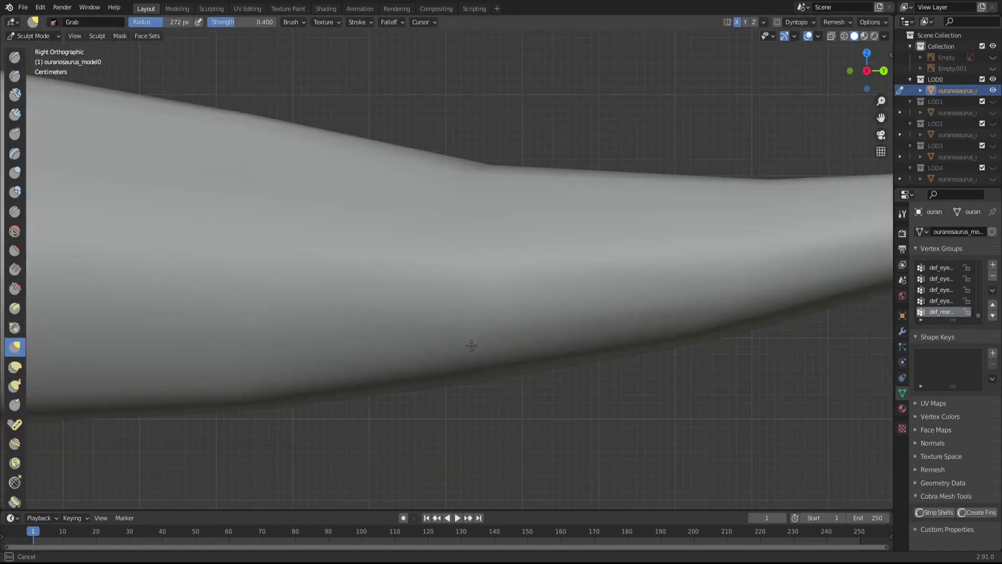
Turn on X-ray to see through the tail mesh
click(854, 36)
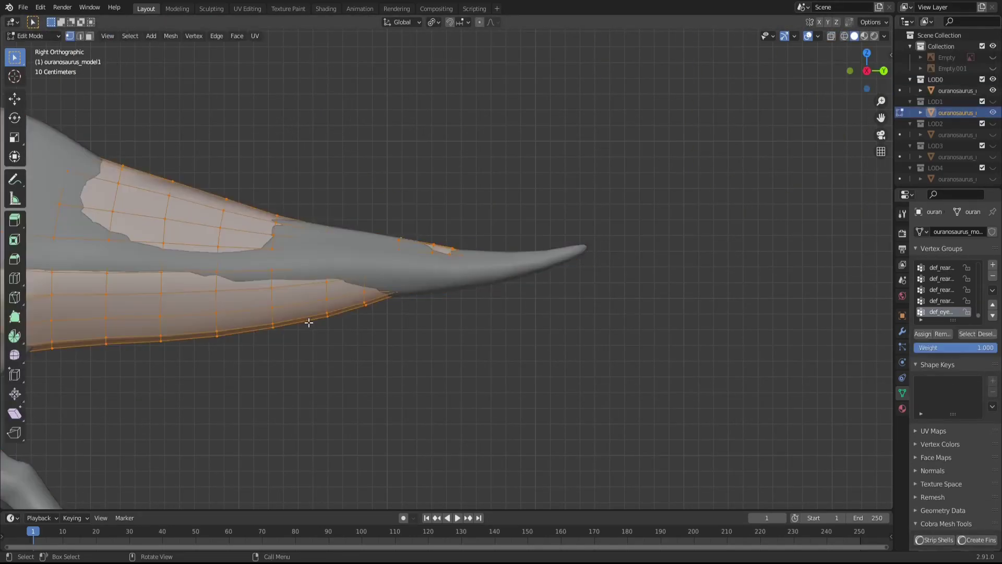